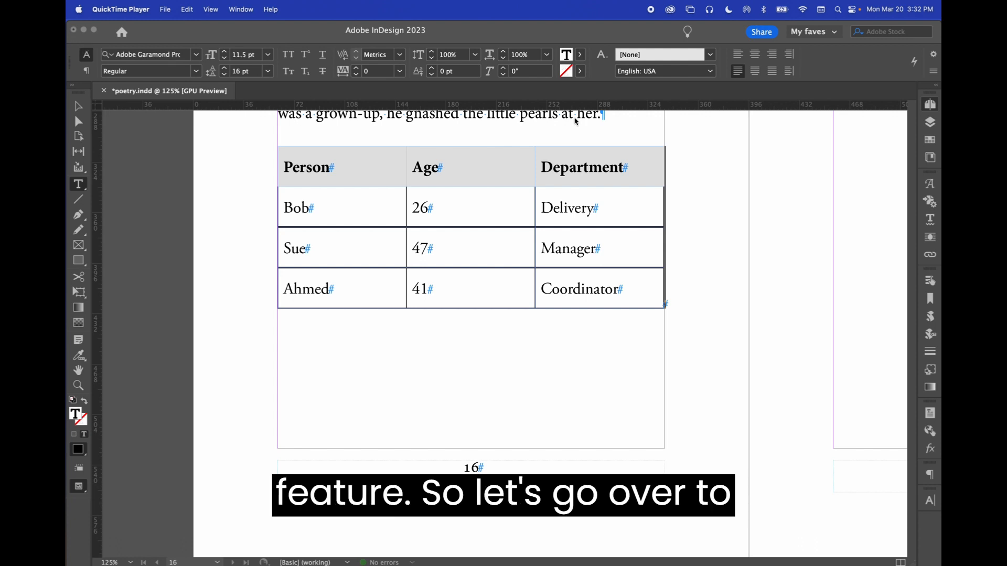
Bring up the table, table style and cell style settings, and leave the cell styles list showing below the table.
left_click(768, 222)
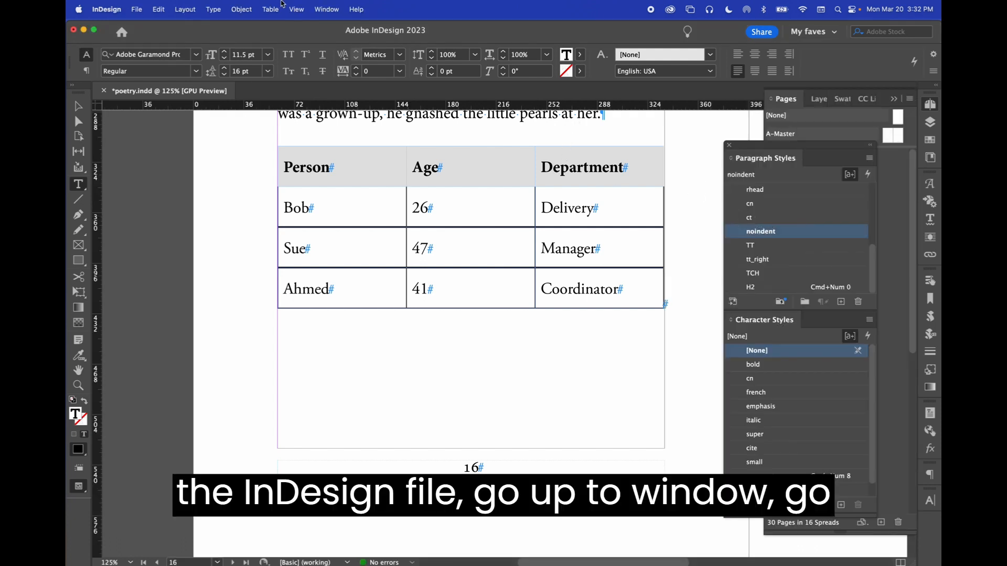
left_click(323, 7)
mouse_move(382, 272)
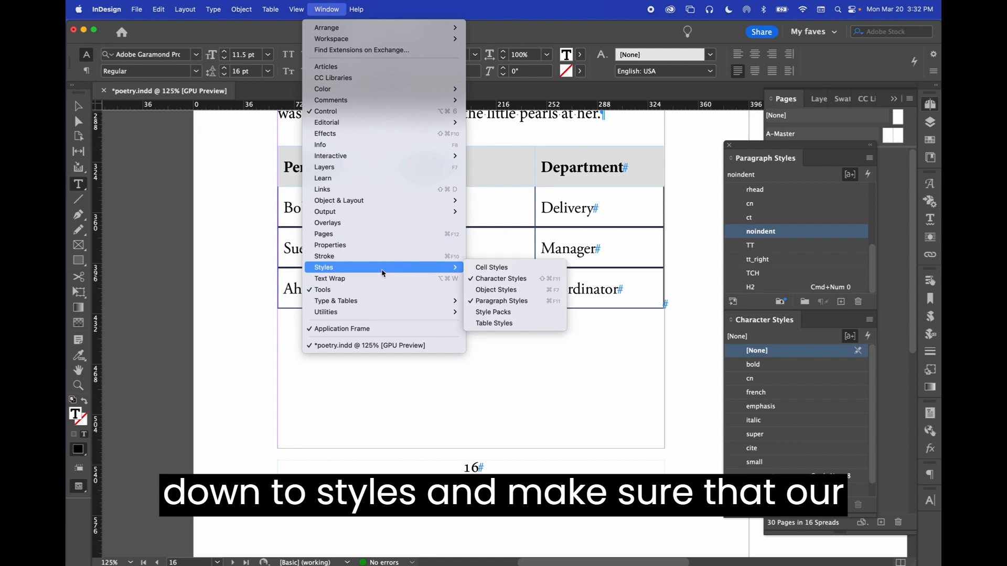
left_click(511, 323)
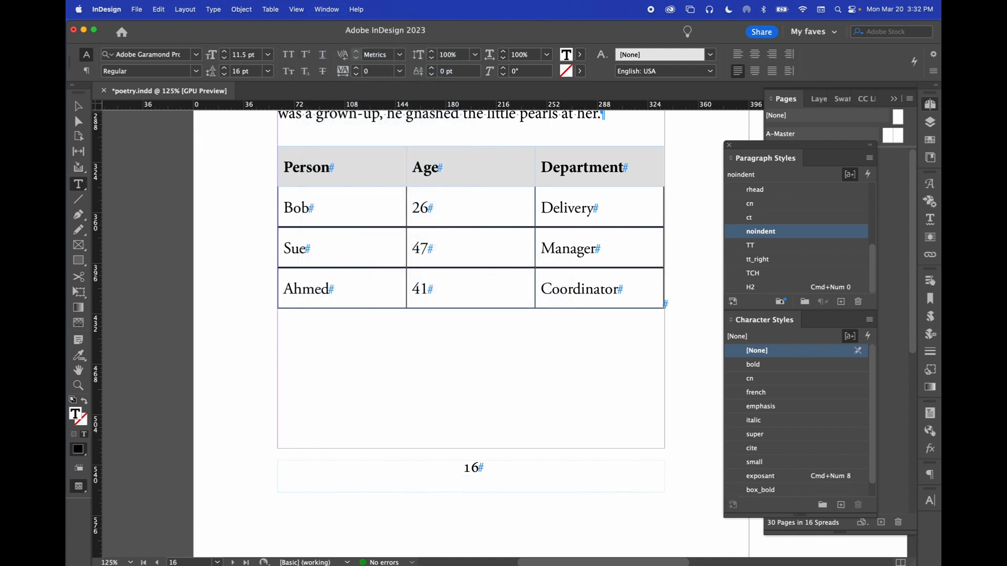
left_click_drag(595, 343, 615, 342)
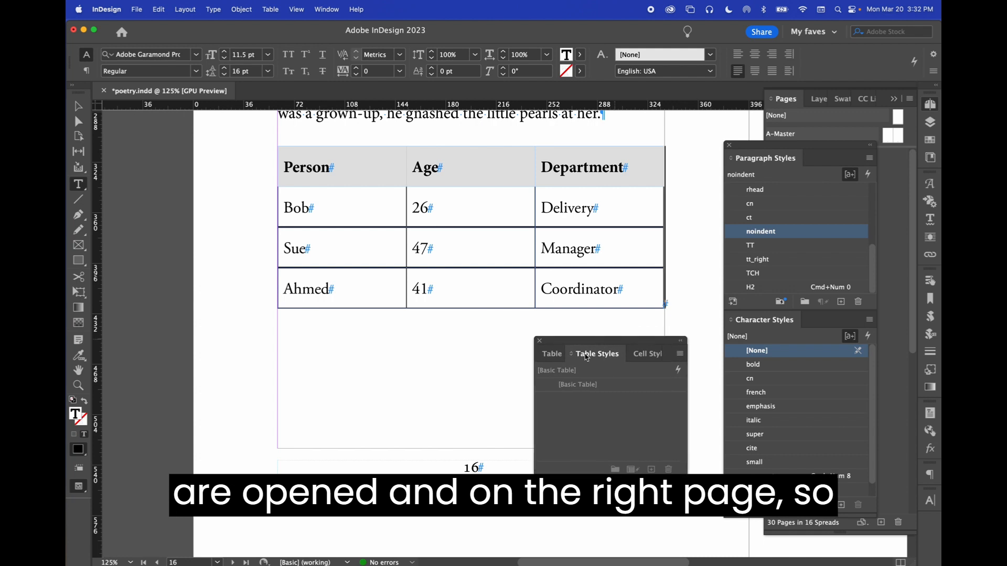
left_click(552, 356)
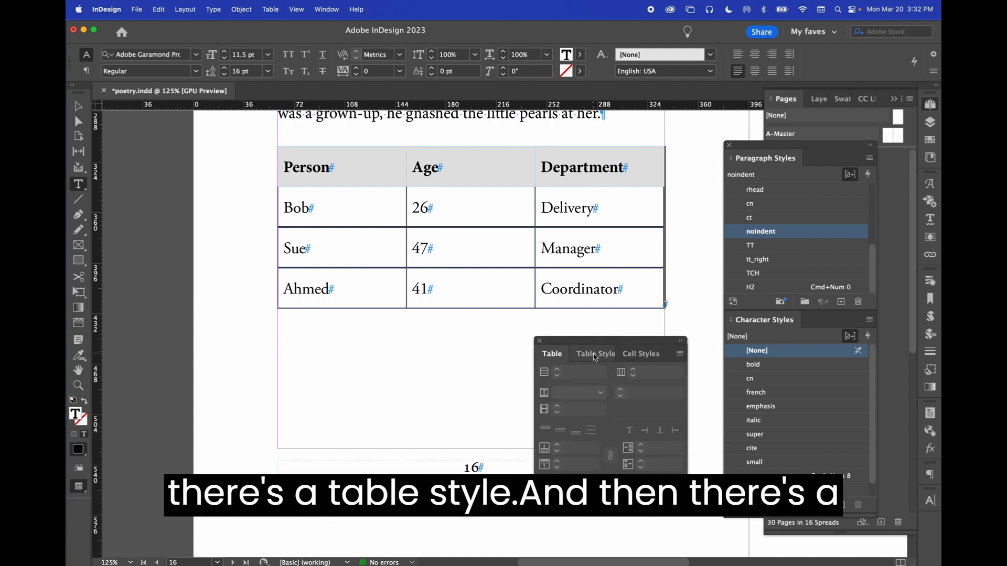
left_click(595, 355)
left_click(643, 353)
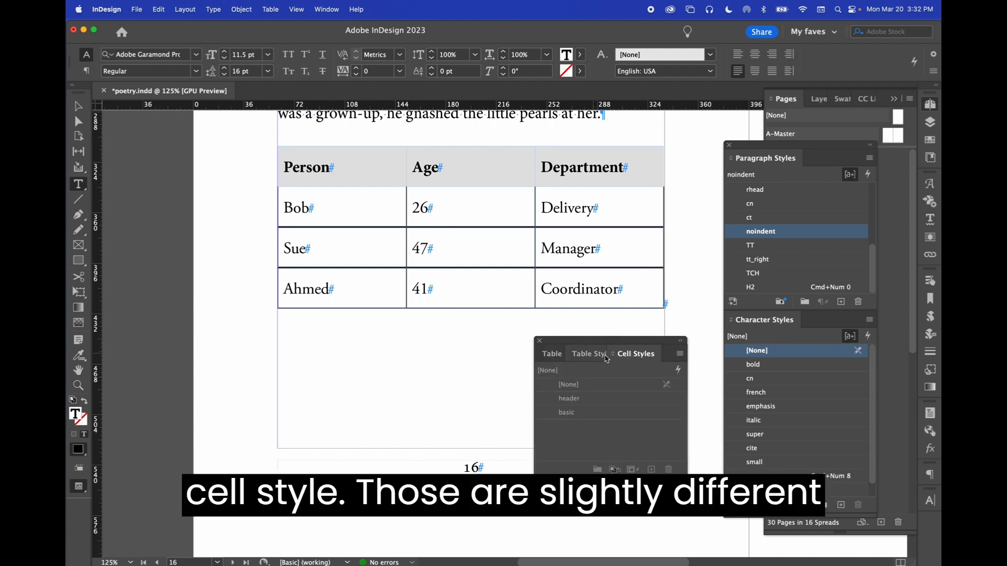
left_click_drag(605, 342, 593, 350)
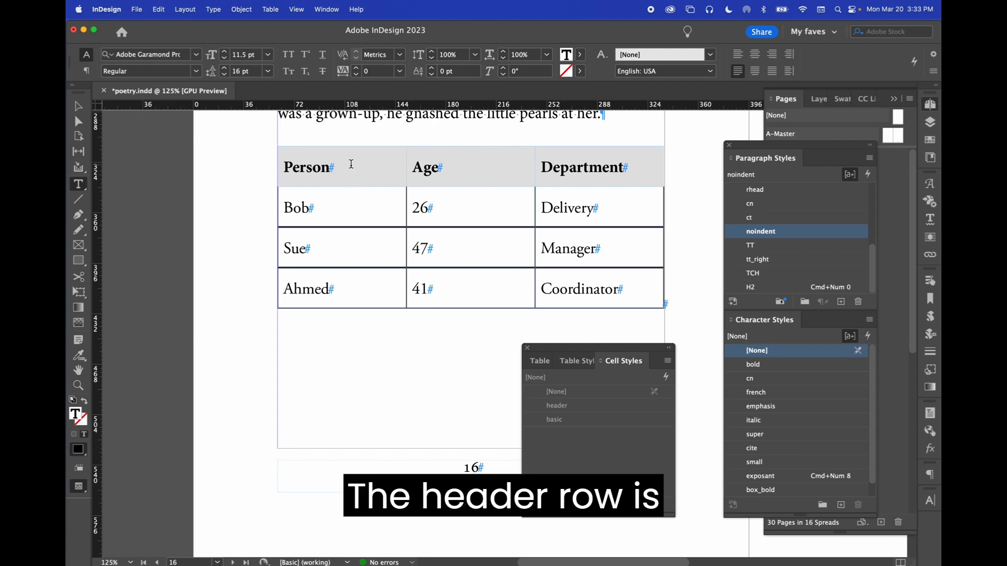
Convert the table's first row (Person, Age, Department) from a body row to a header row.
left_click_drag(352, 163, 588, 165)
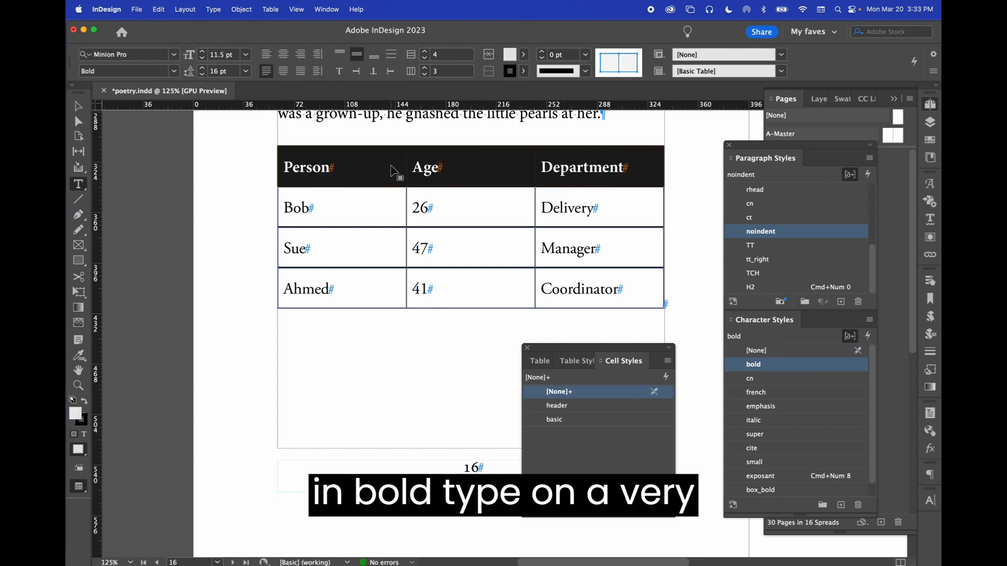
left_click(440, 165)
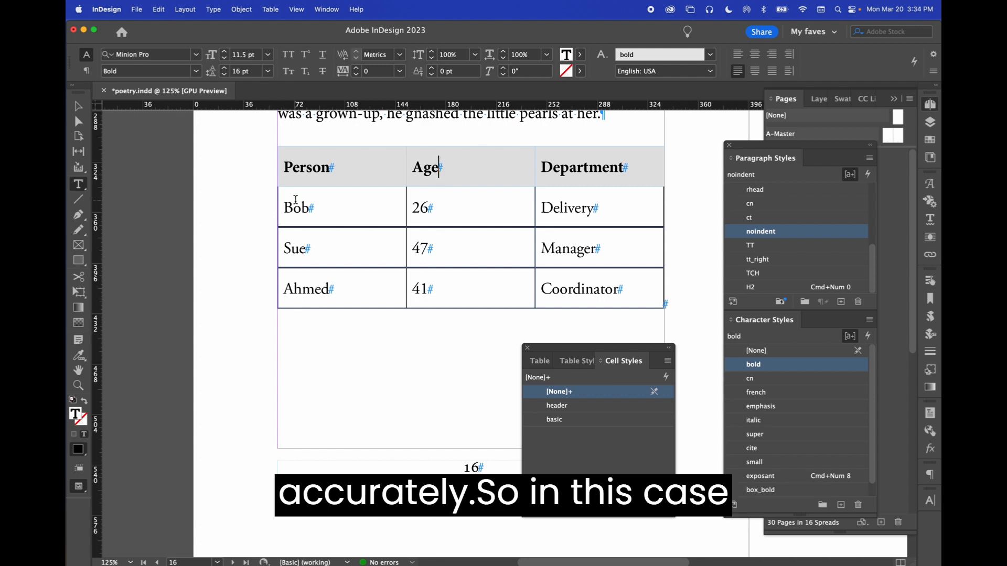
left_click_drag(362, 170, 599, 175)
left_click(268, 6)
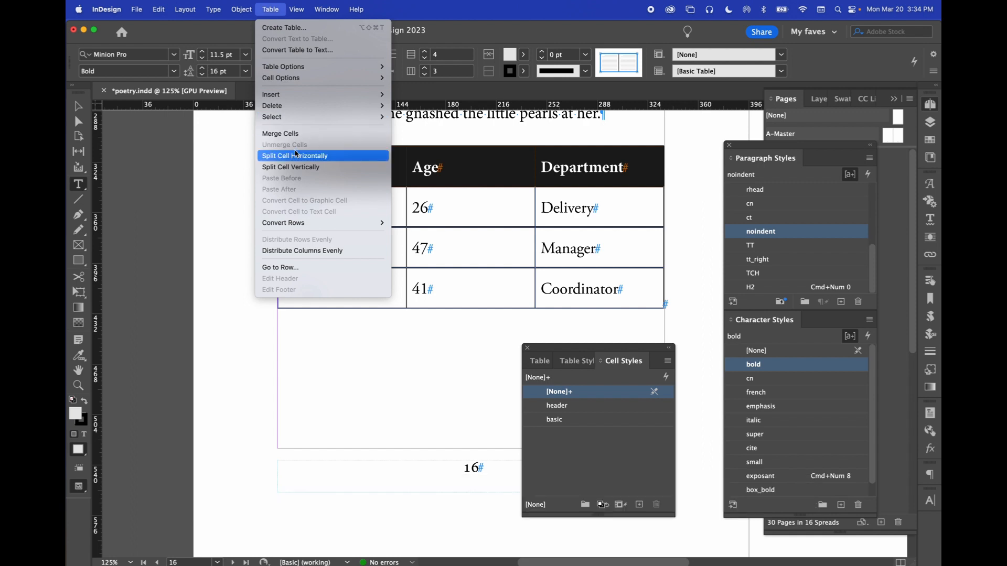
mouse_move(317, 229)
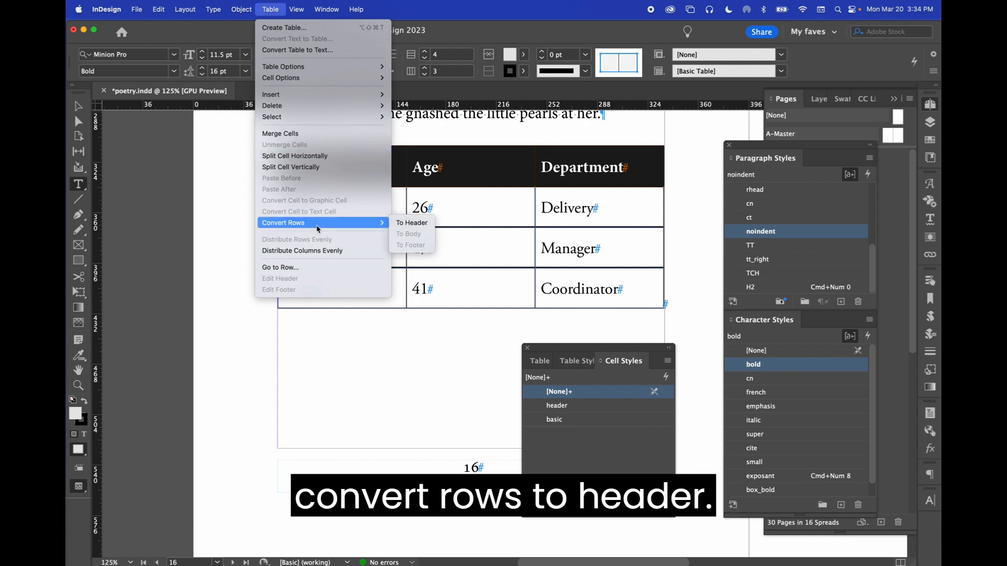
left_click(408, 223)
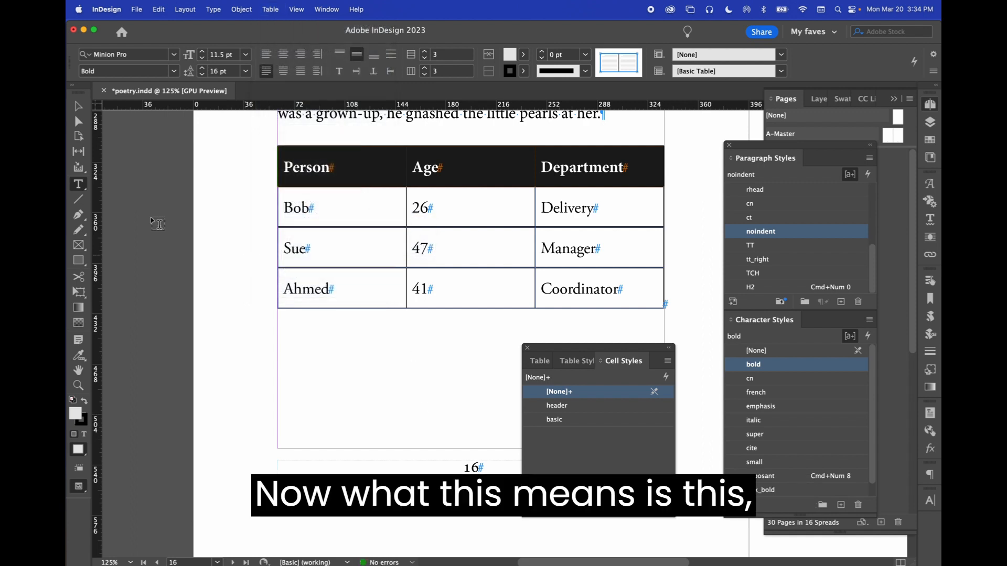
Shorten the page 16 text frame to about 351.5 pt high and flow the overset last table row onto page 17.
key("Escape")
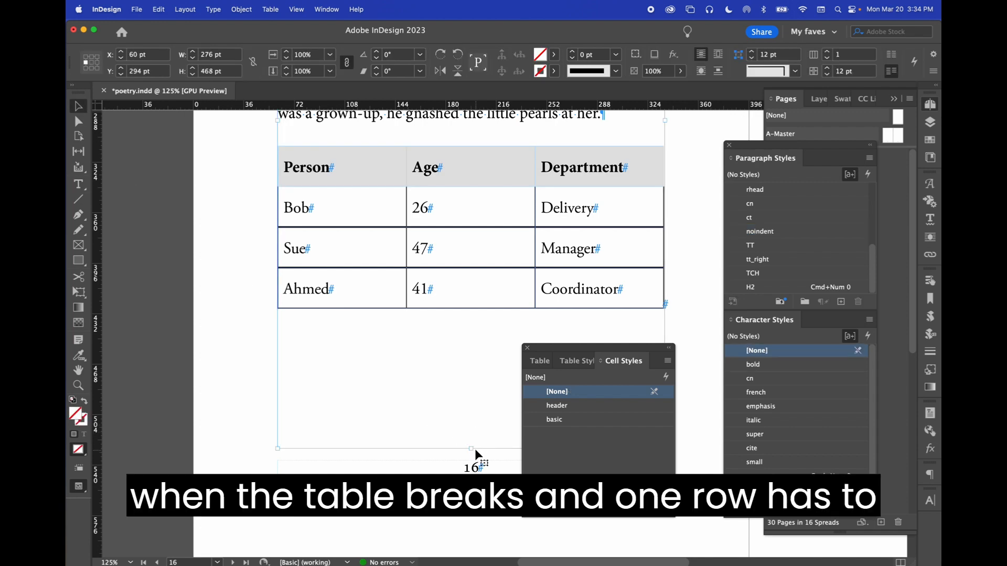
left_click_drag(471, 450, 478, 285)
scroll(563, 287, "right", 10)
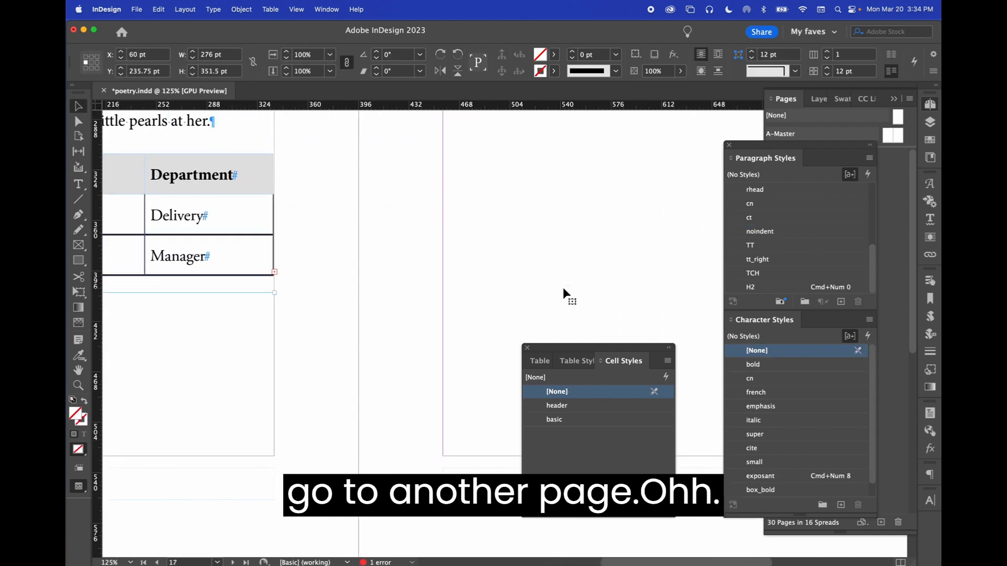
scroll(562, 287, "down", 5)
scroll(251, 420, "down", 3)
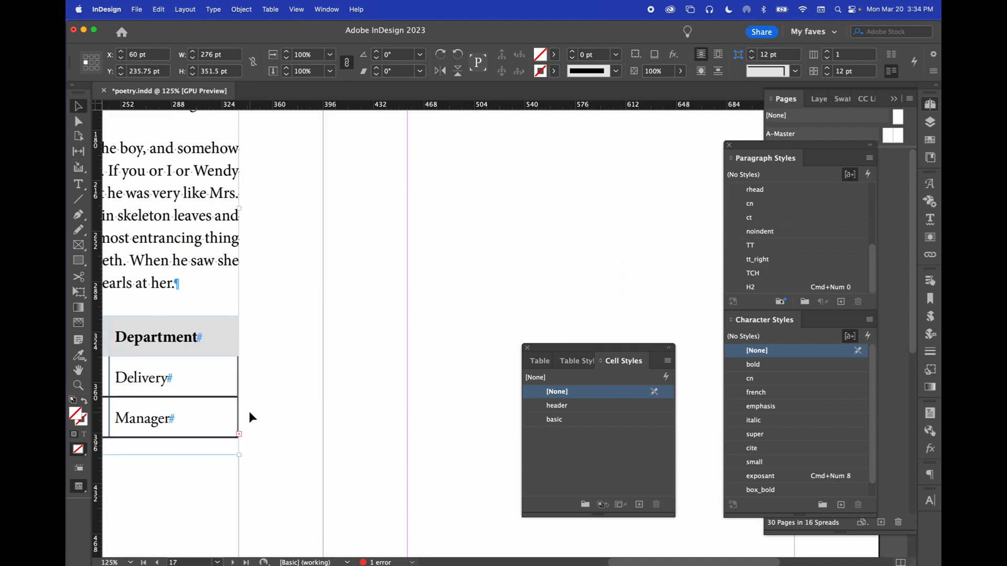
left_click(239, 433)
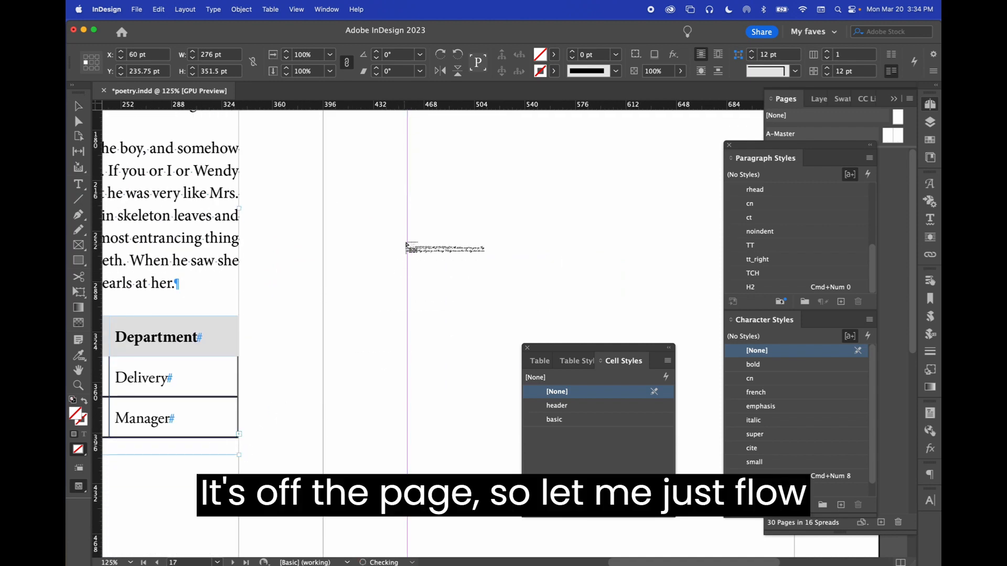
scroll(428, 243, "up", 4)
left_click(408, 160)
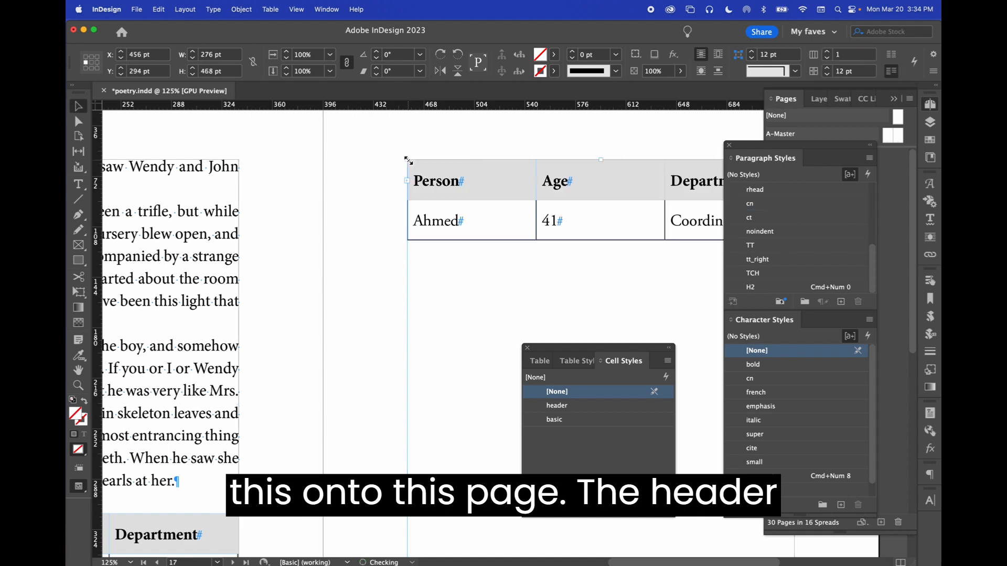
scroll(477, 291, "right", 5)
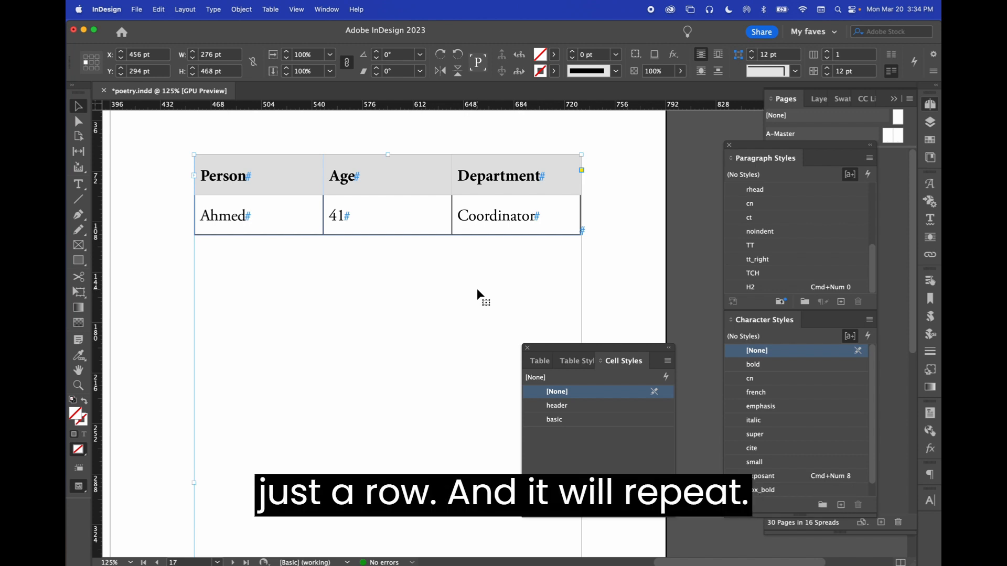
Lengthen the page 16 text frame to about 421 pt high so the whole table fits on that page again.
scroll(477, 289, "down", 4)
scroll(476, 289, "left", 7)
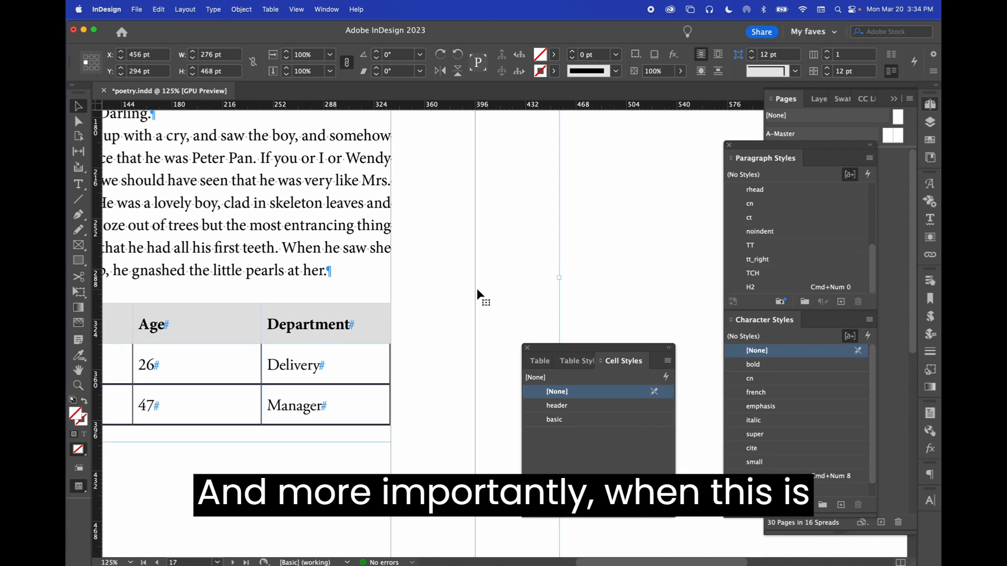
scroll(477, 288, "down", 3)
scroll(477, 288, "left", 4)
left_click(343, 335)
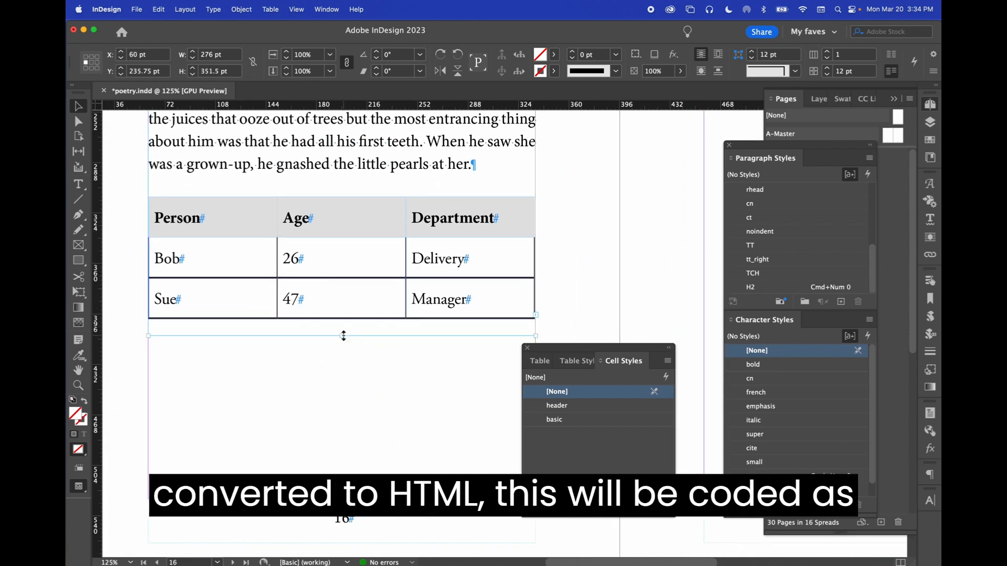
left_click_drag(343, 335, 350, 433)
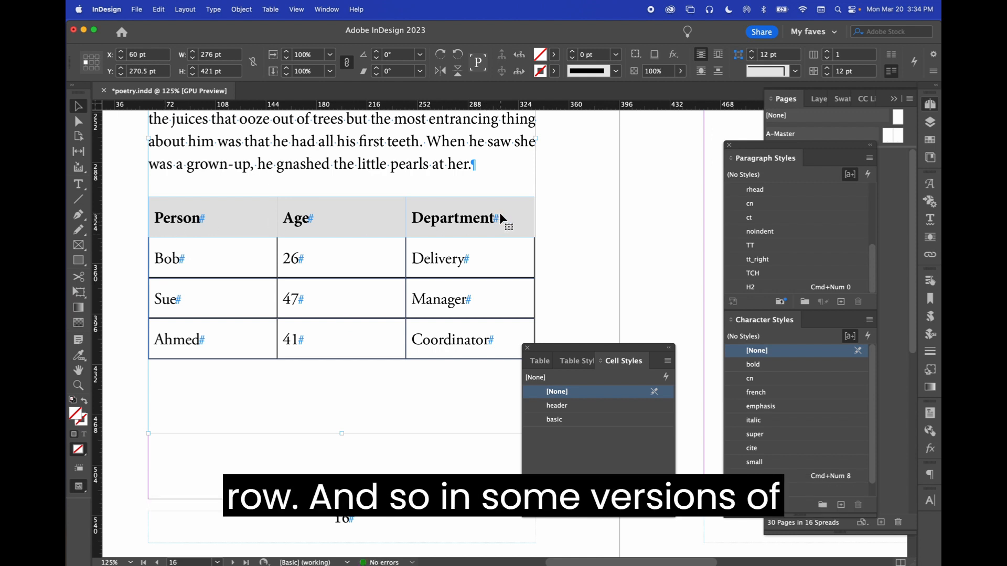
Create a cell style named "greybackground" from the header row's formatting and apply it to that row.
scroll(257, 327, "down", 1)
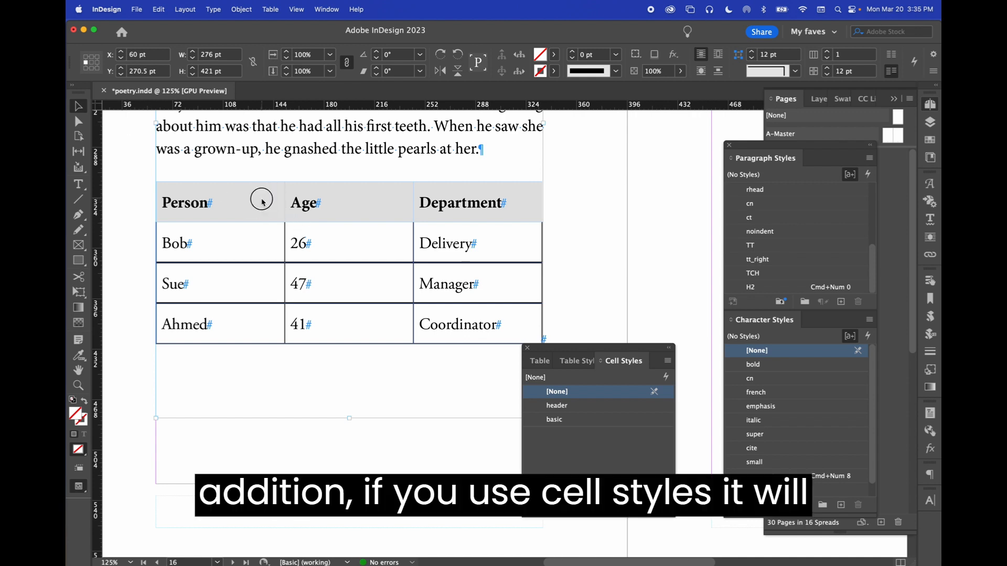
double_click(208, 202)
left_click_drag(199, 200, 462, 192)
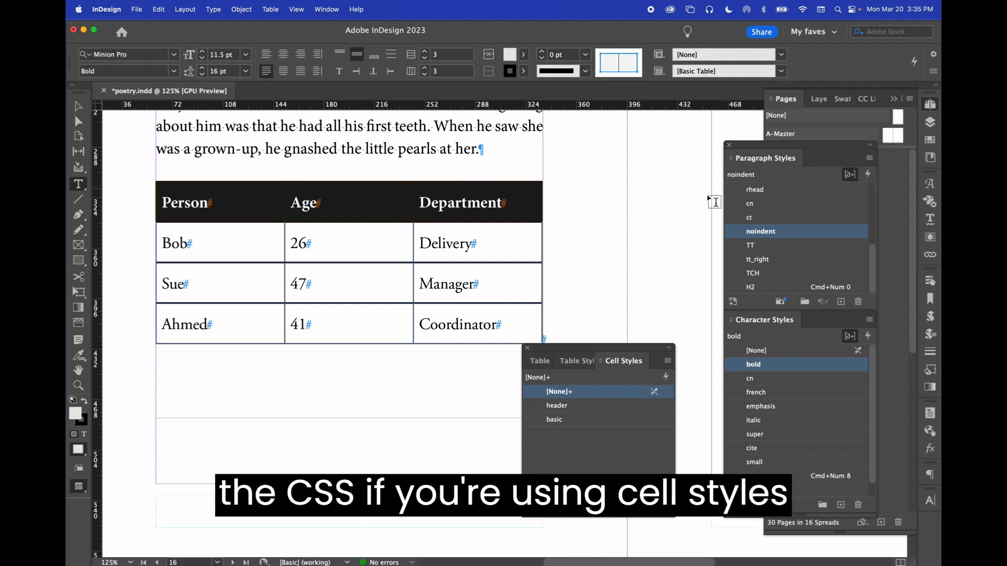
left_click(667, 362)
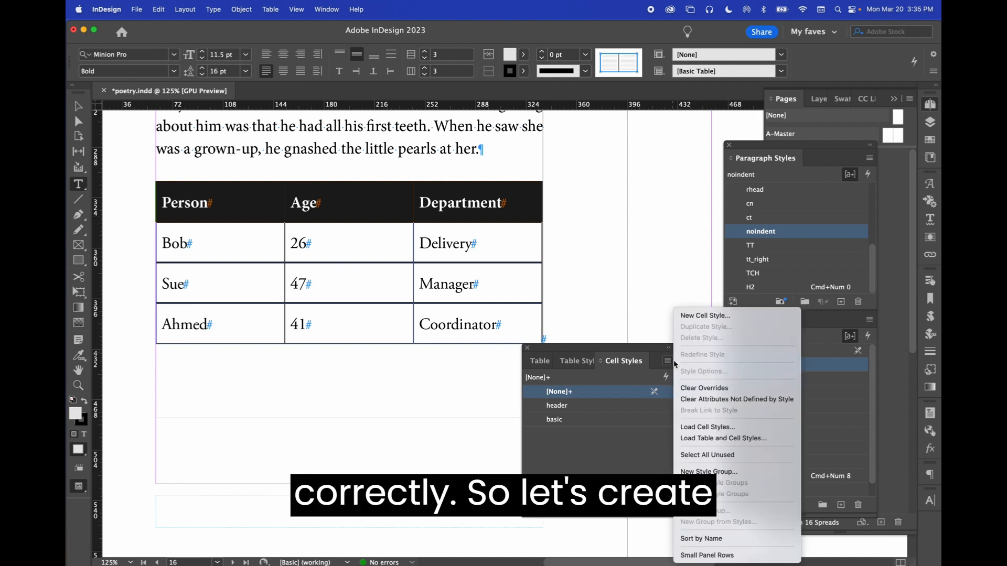
left_click(703, 317)
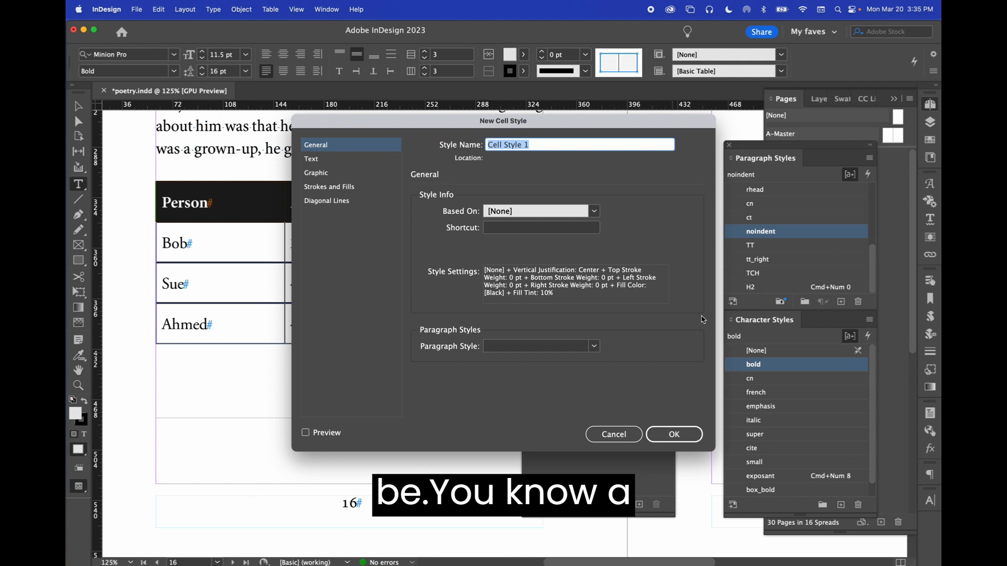
type("grey")
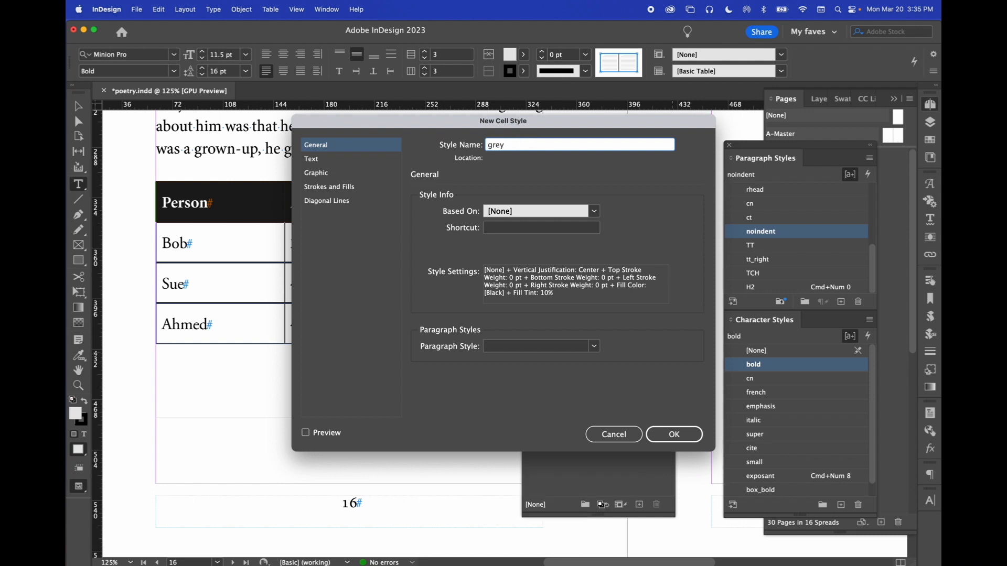
type("background")
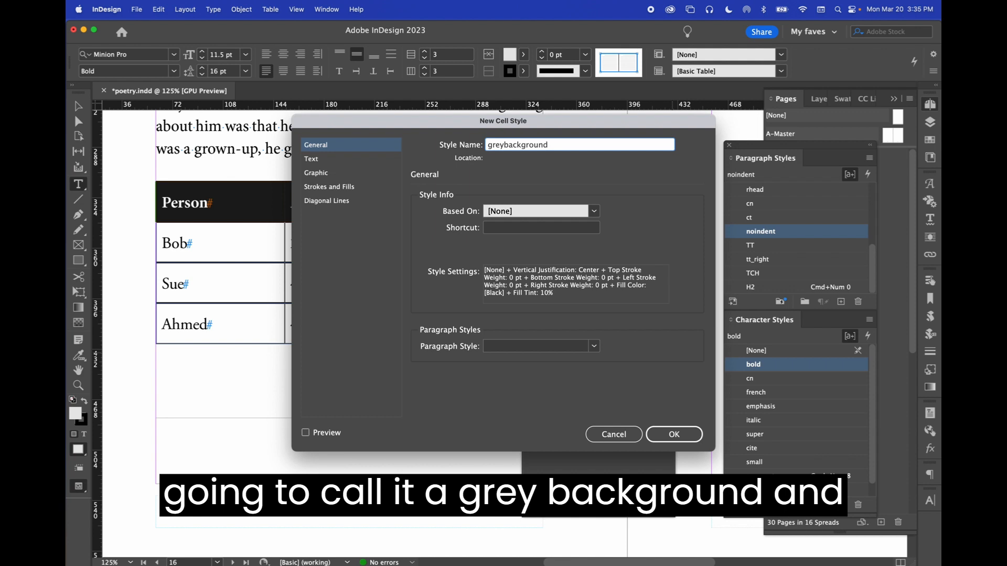
key("Return")
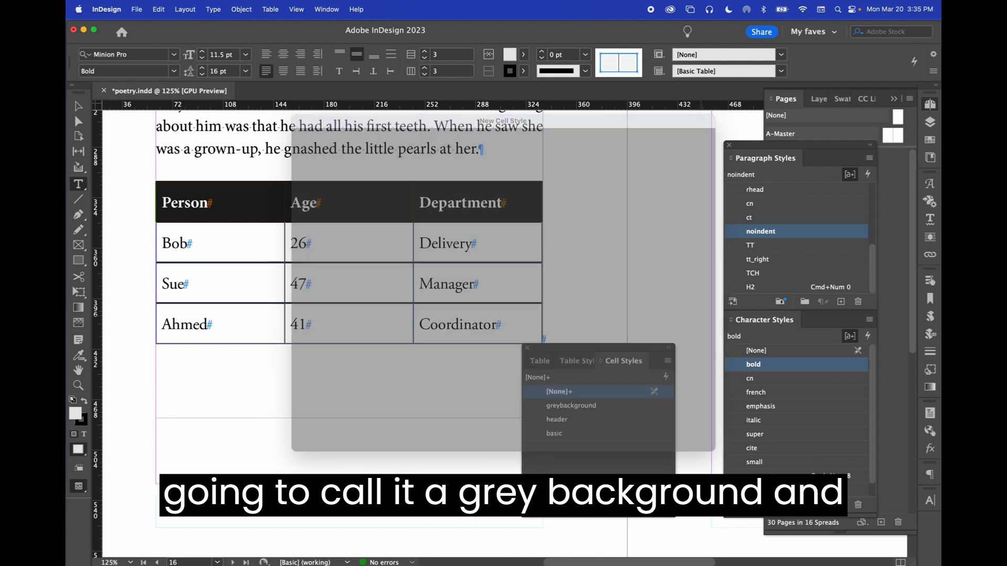
left_click(559, 407)
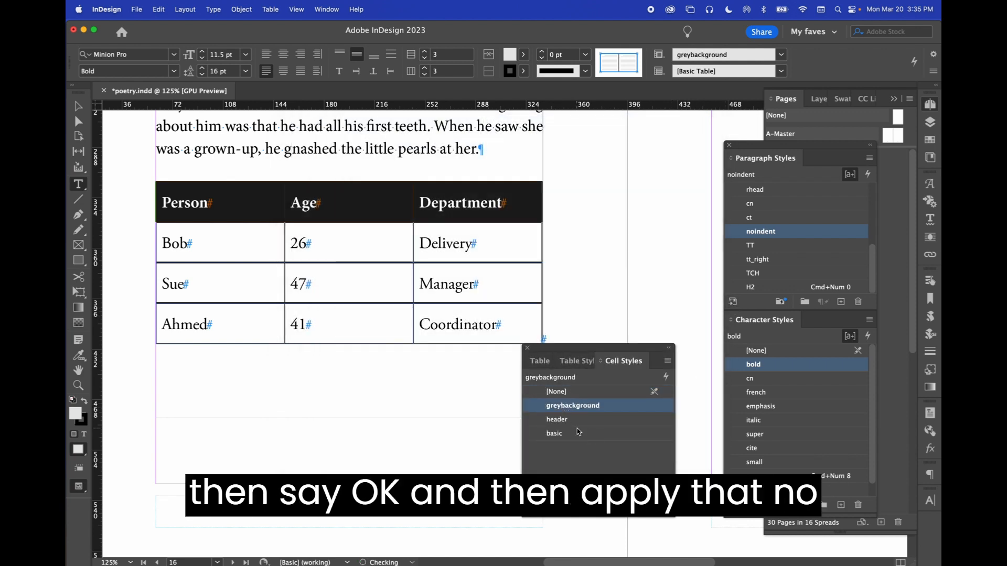
left_click(242, 249)
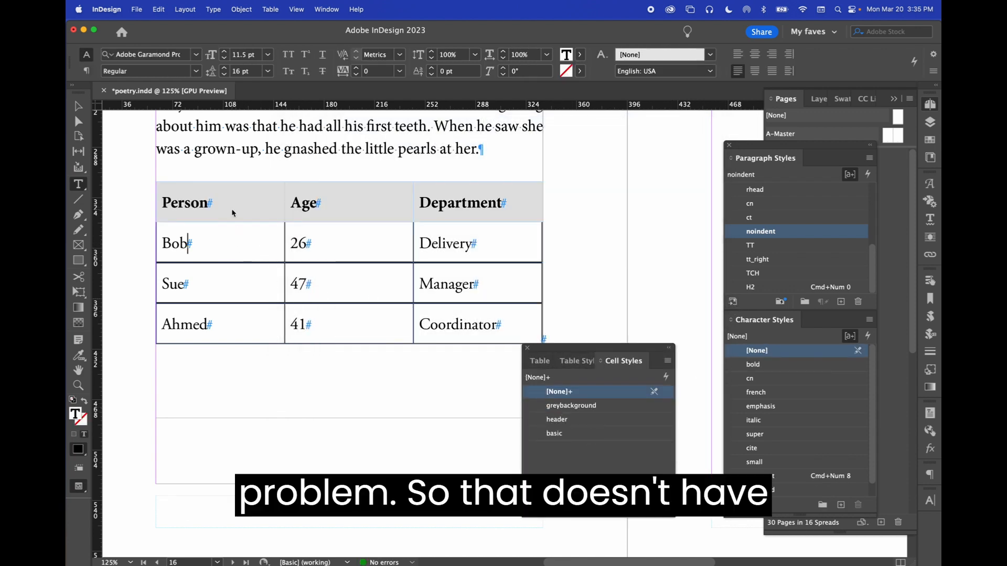
Create a cell style named "keyline" from the three body rows' formatting and apply it to those rows.
key("super+equal")
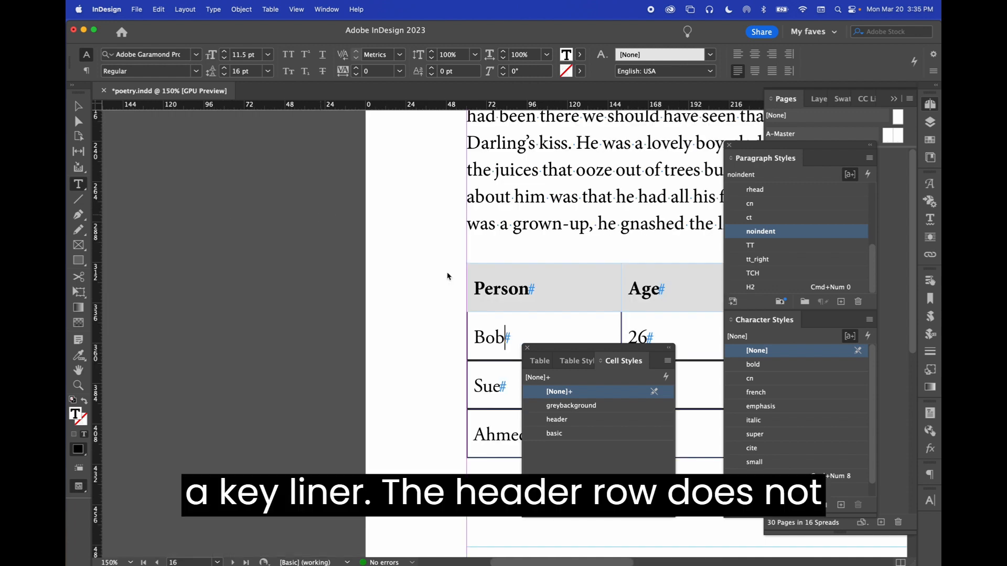
scroll(503, 283, "down", 5)
scroll(472, 262, "right", 5)
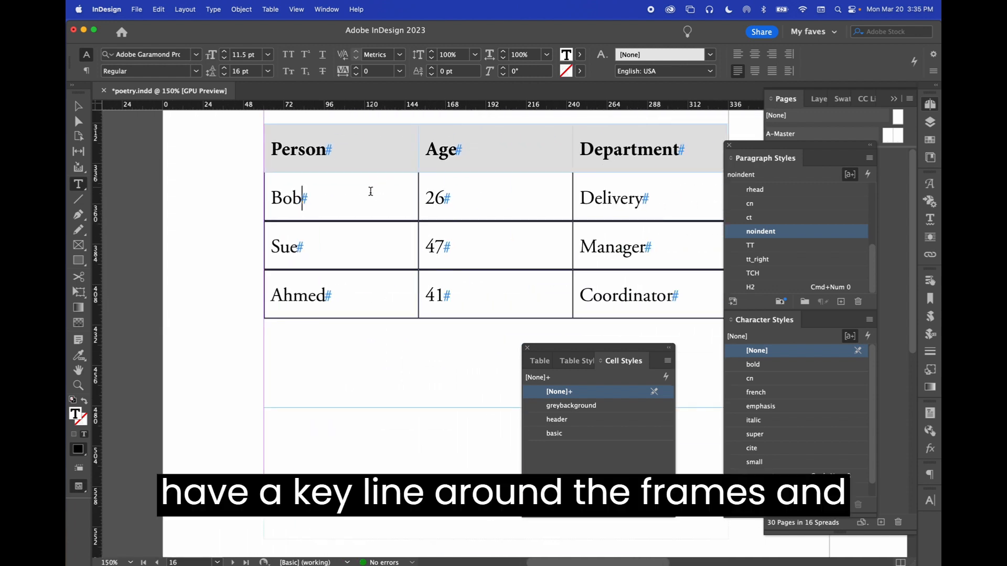
left_click_drag(371, 194, 678, 292)
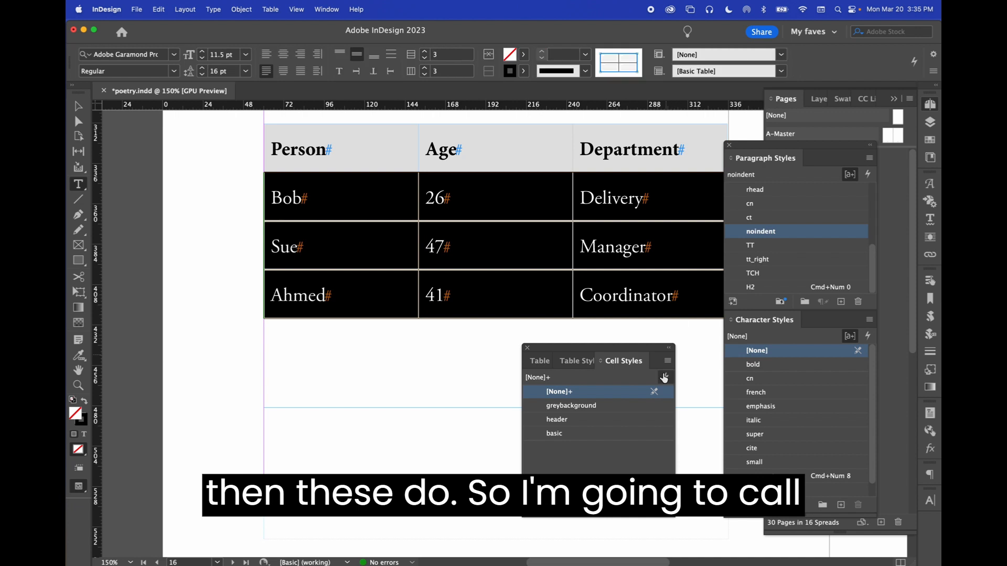
left_click(667, 360)
left_click(698, 317)
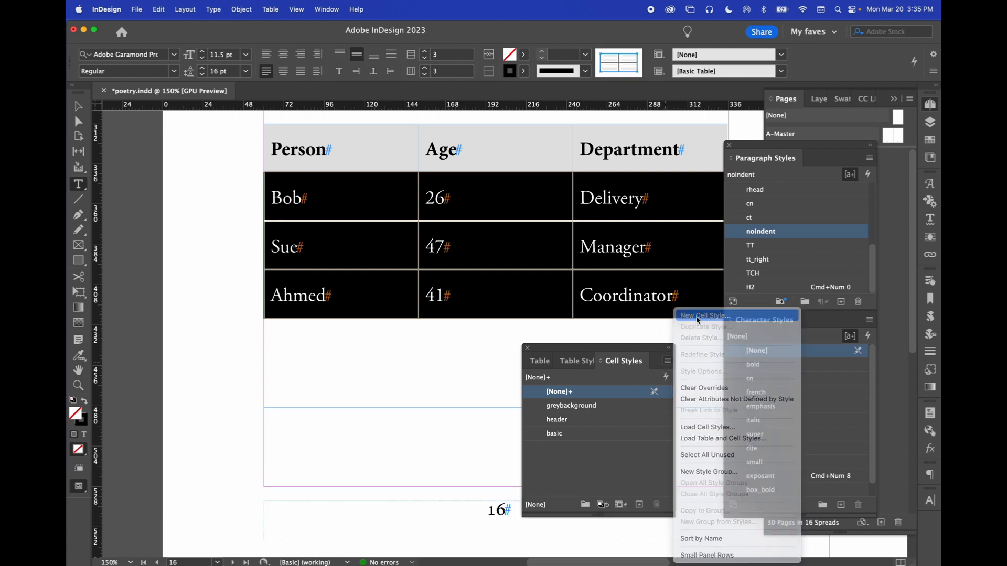
type("keyline")
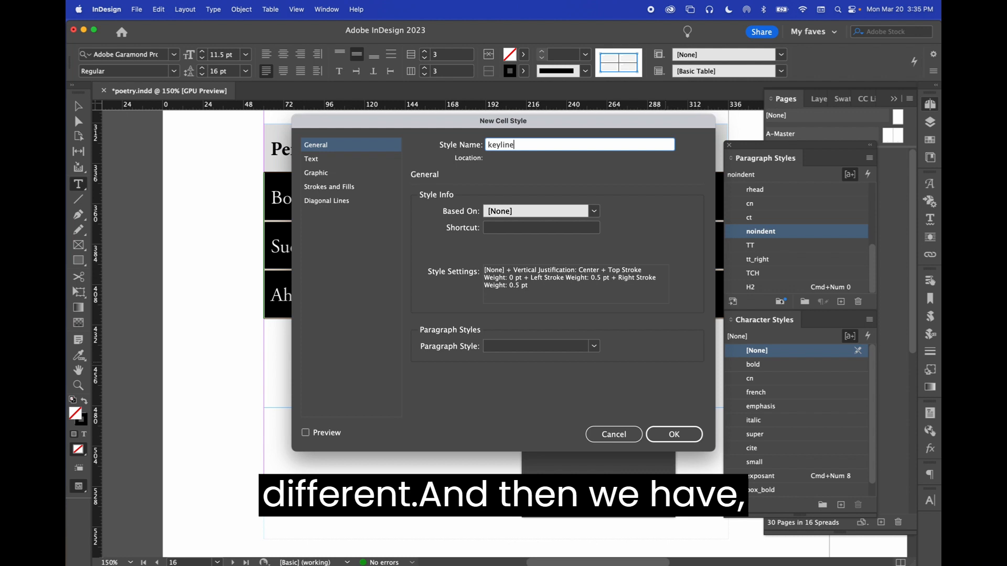
key("Return")
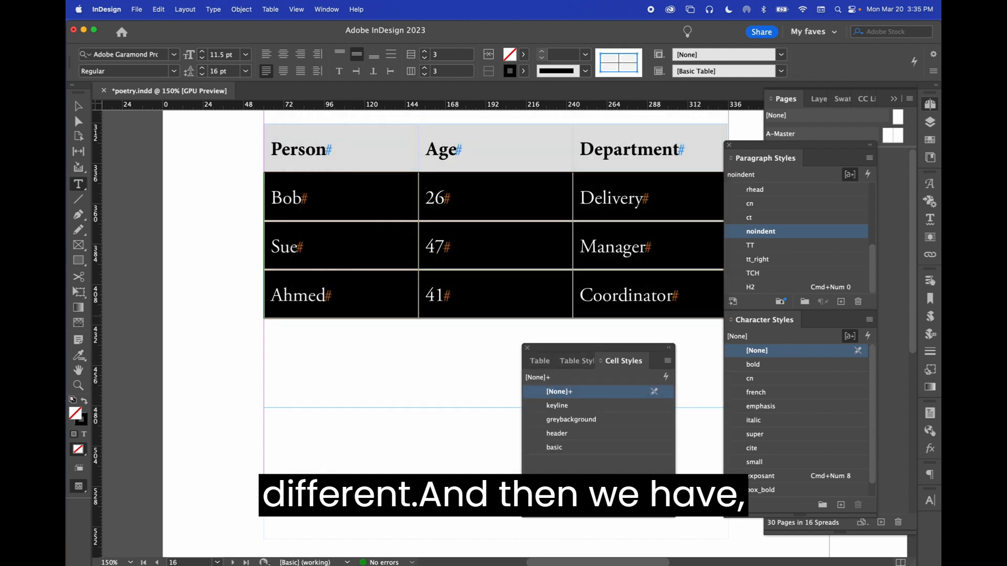
left_click(566, 407)
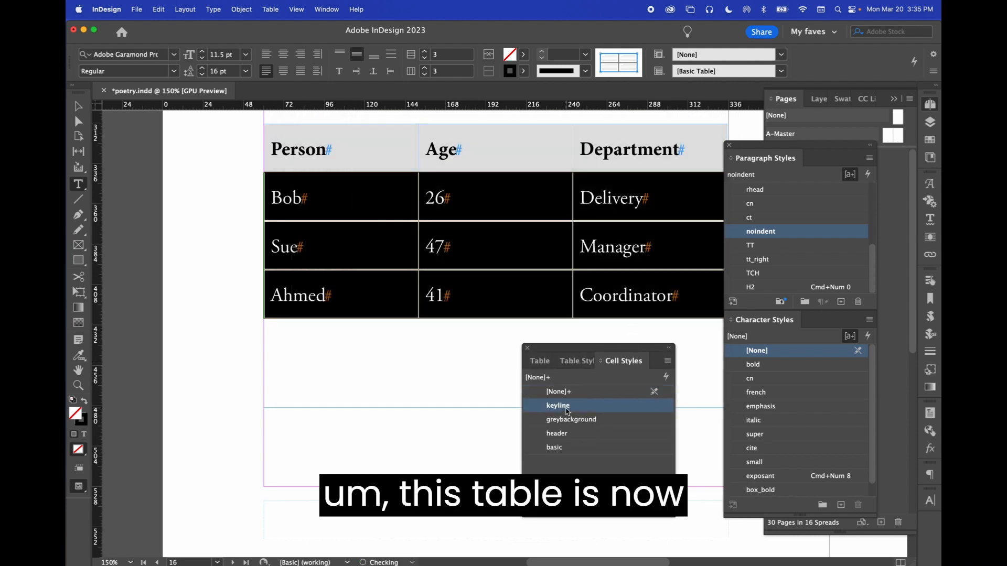
left_click(348, 230)
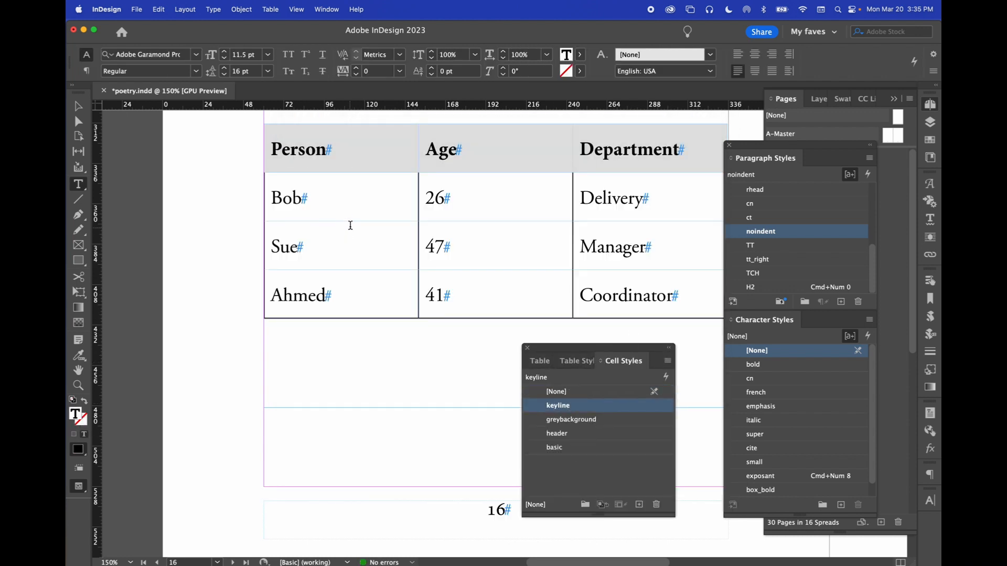